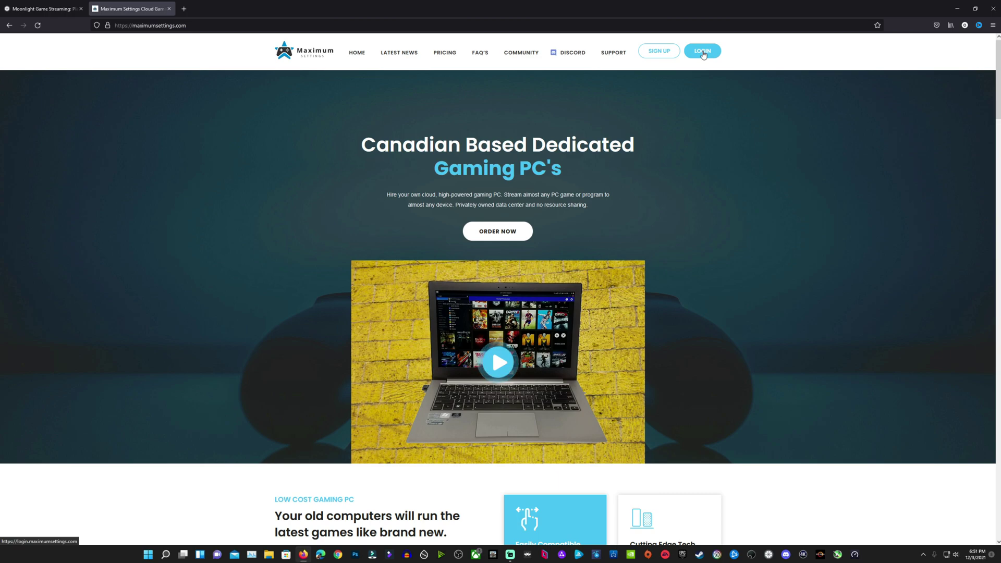
Log in to the Maximum Settings account with the username and password, and start the virtual machine's console
click(703, 52)
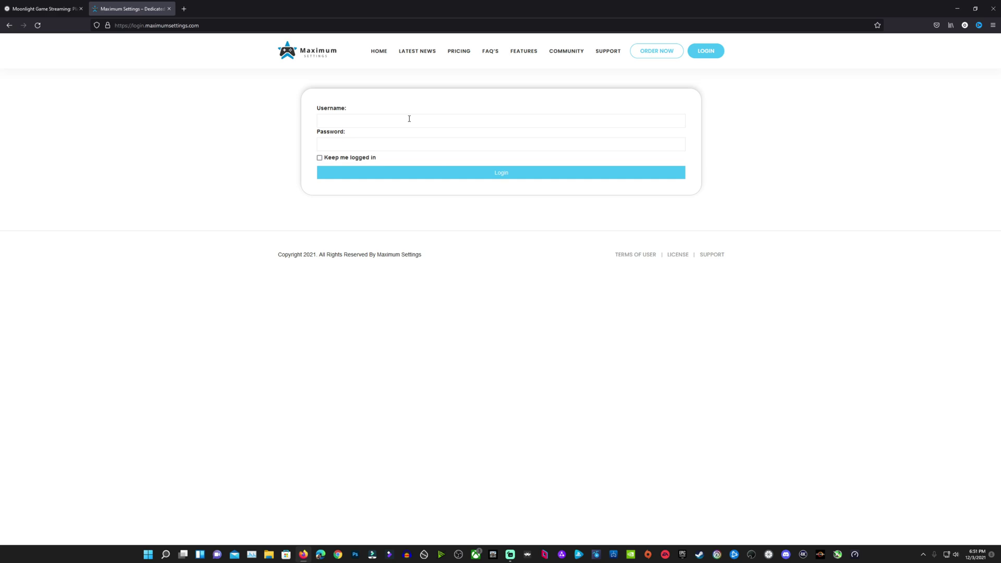
key(Return)
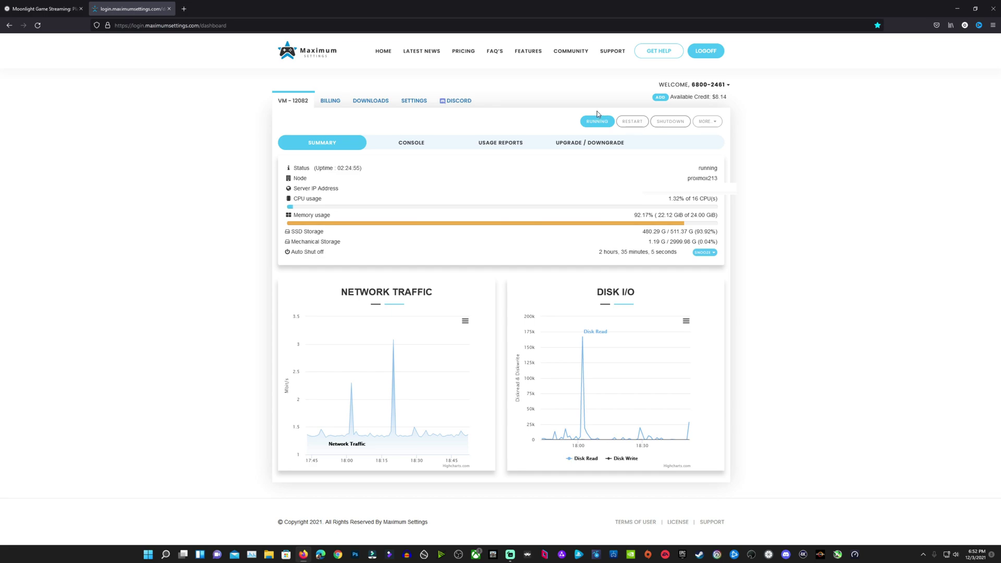
click(415, 146)
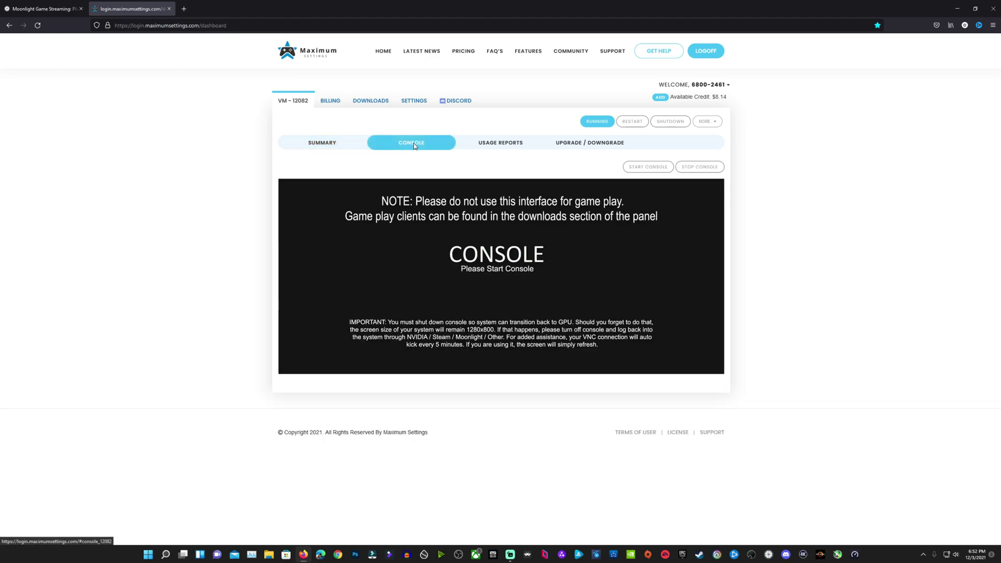
click(645, 166)
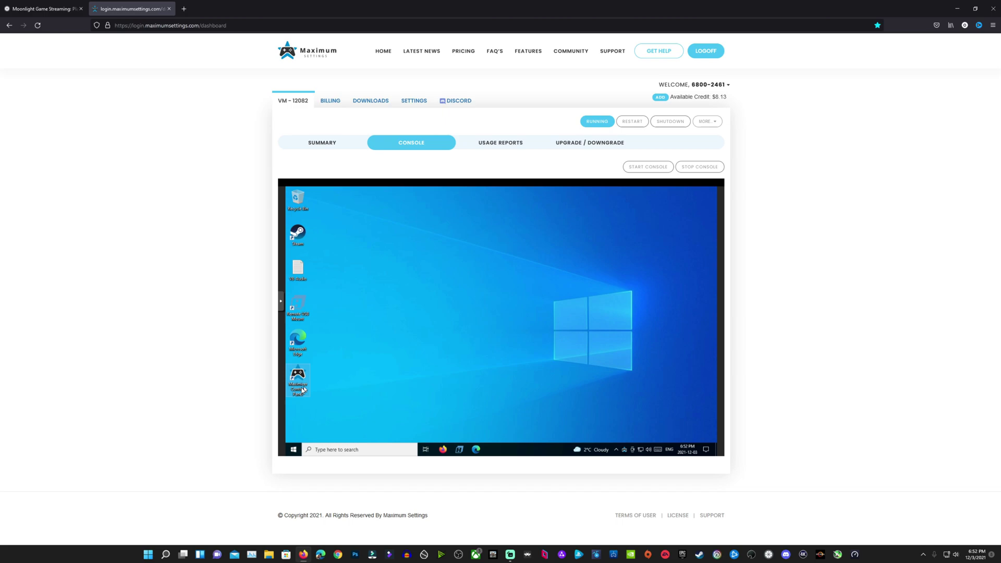
Open the Maximizer Control Panel on the remote desktop, view its host settings, and close it
click(303, 390)
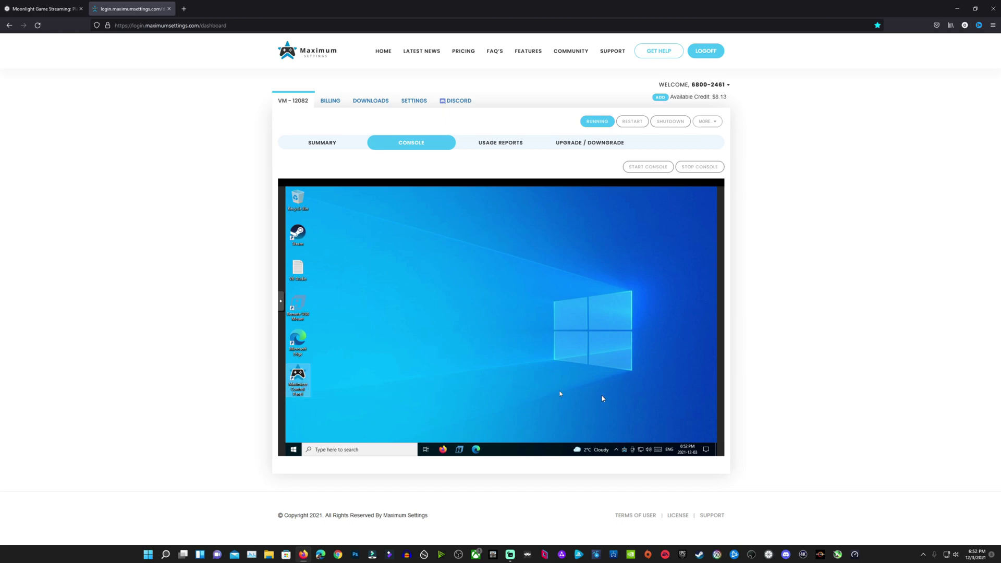
right_click(624, 450)
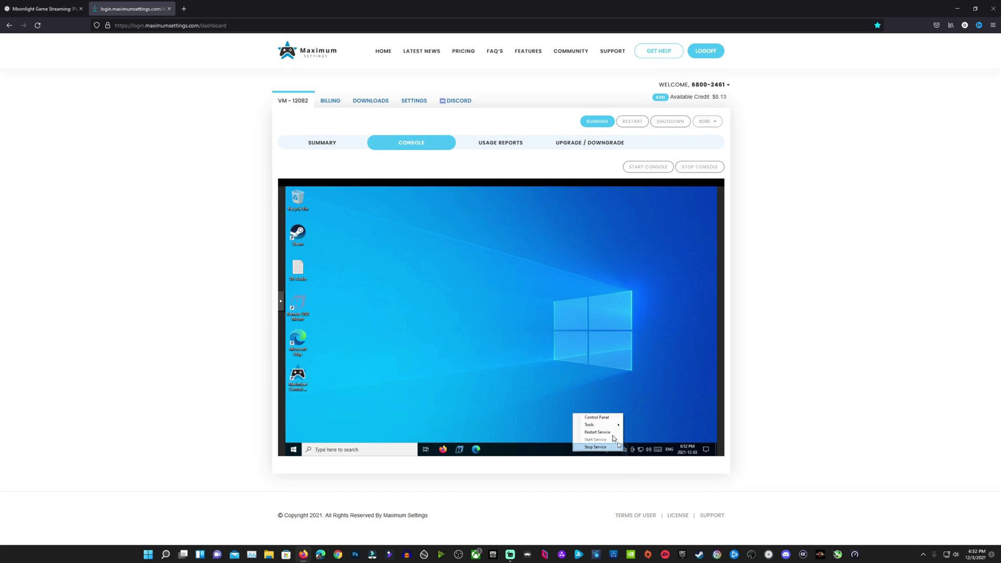
click(606, 418)
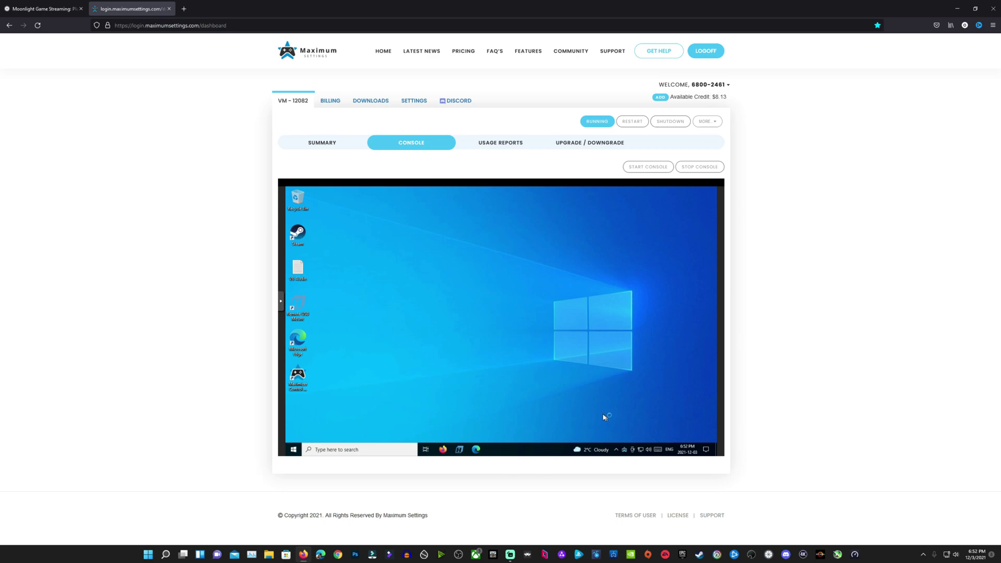
click(511, 342)
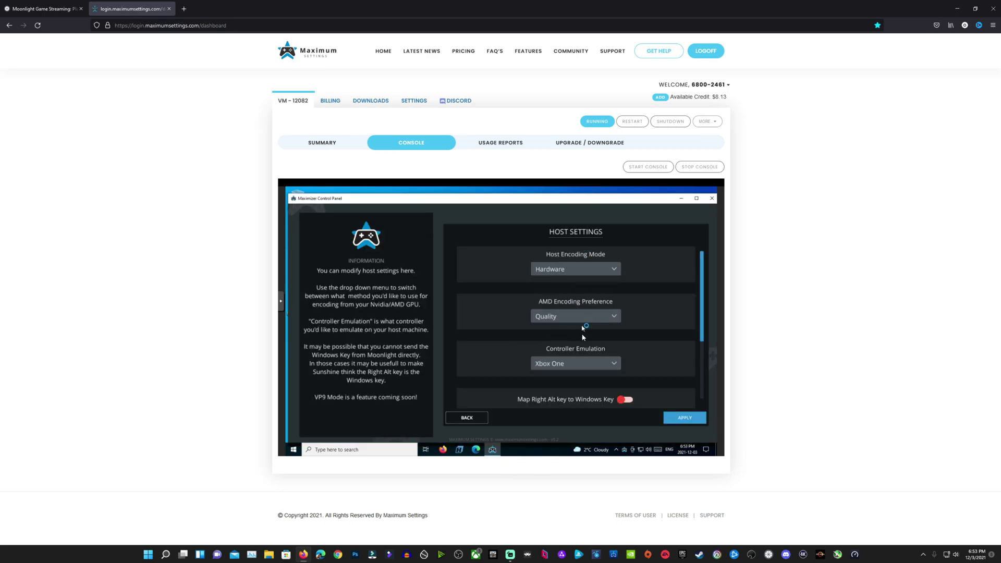
click(712, 199)
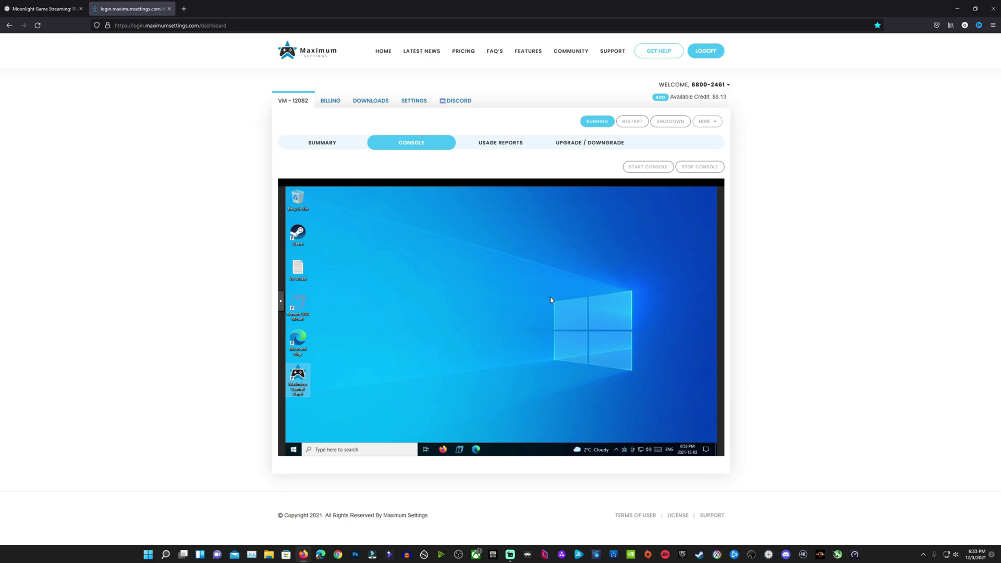
Switch to Moonlight and add a new GameStream PC using the server IP address from the virtual machine's summary
click(768, 557)
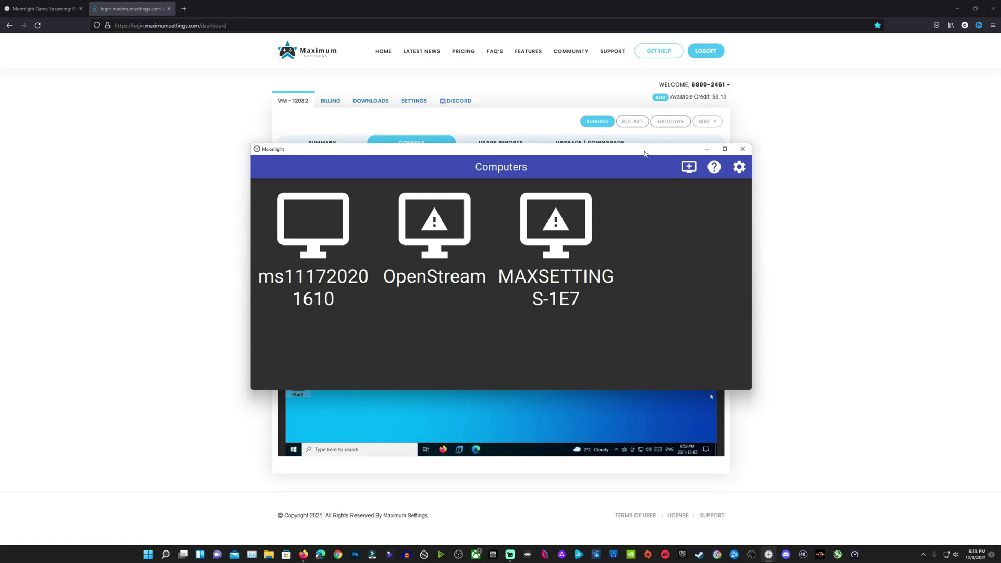
drag(646, 149, 484, 232)
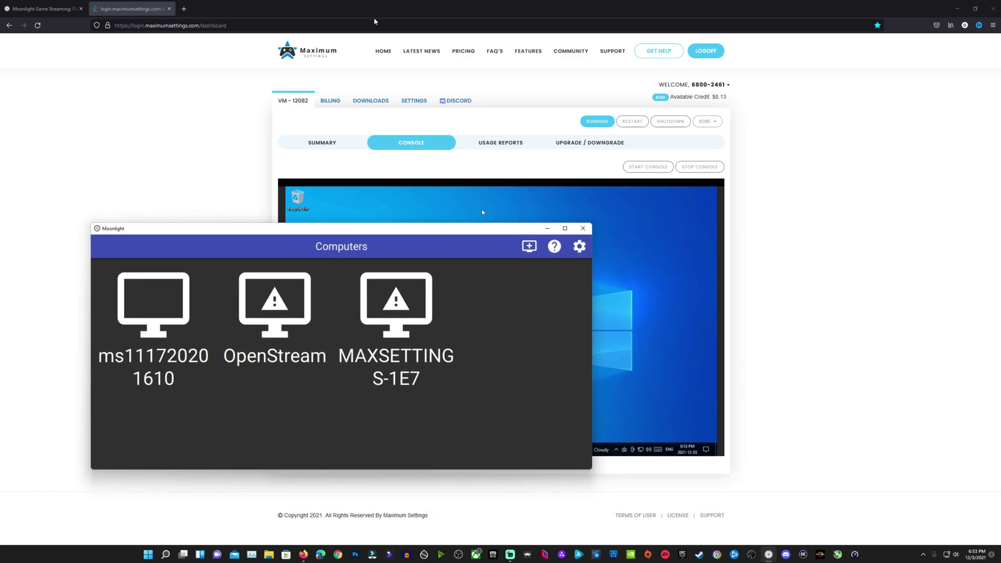
click(533, 248)
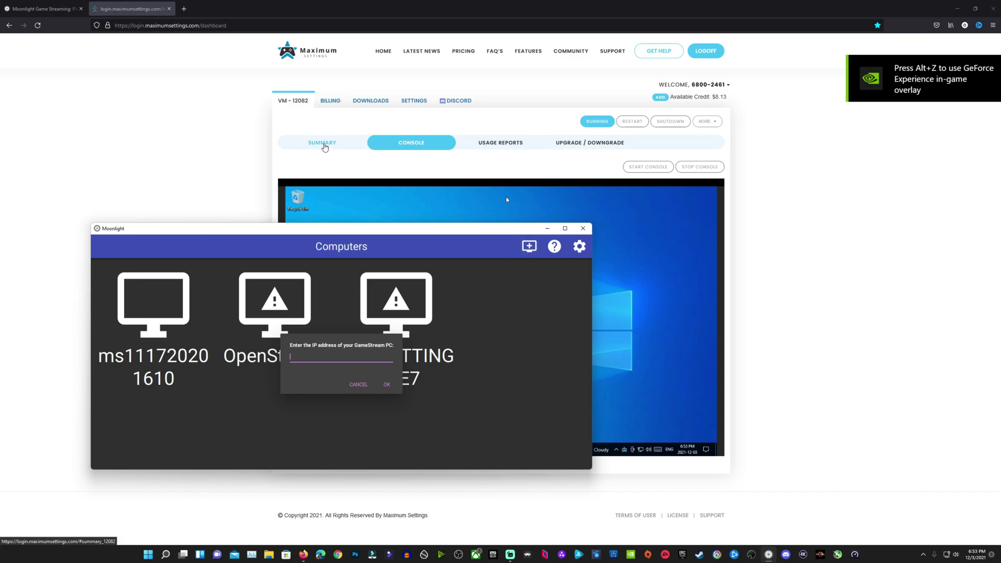
click(324, 147)
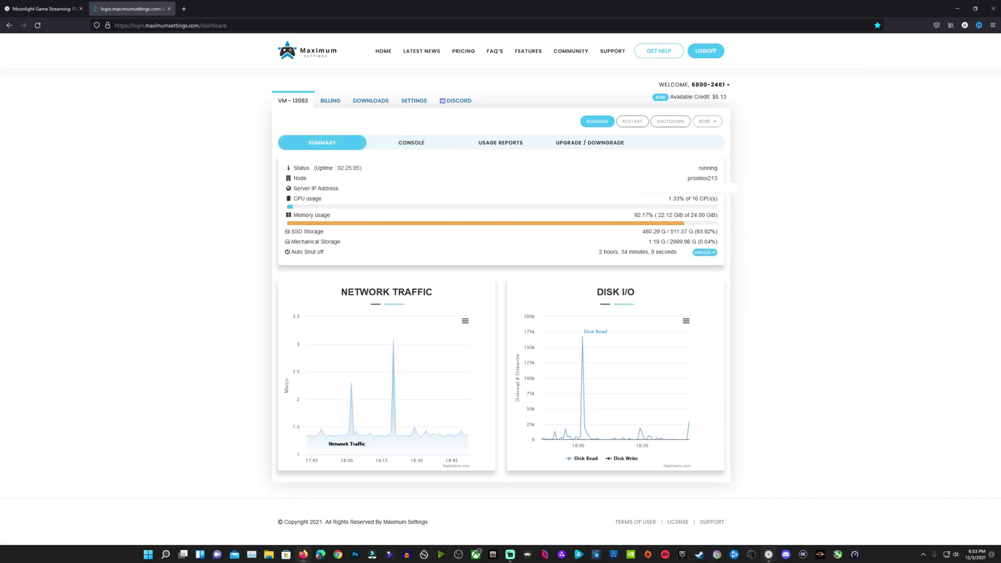
click(768, 554)
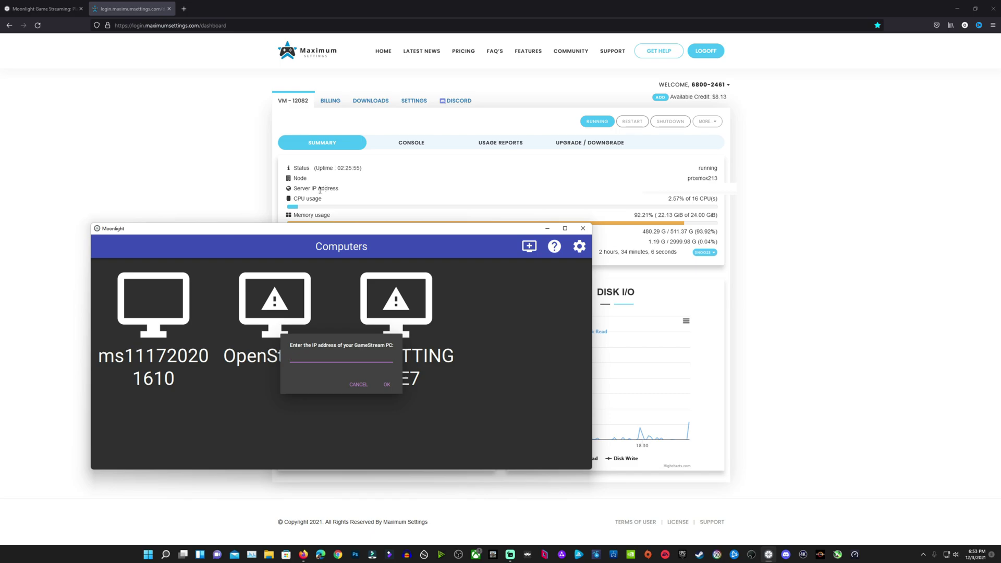
click(342, 357)
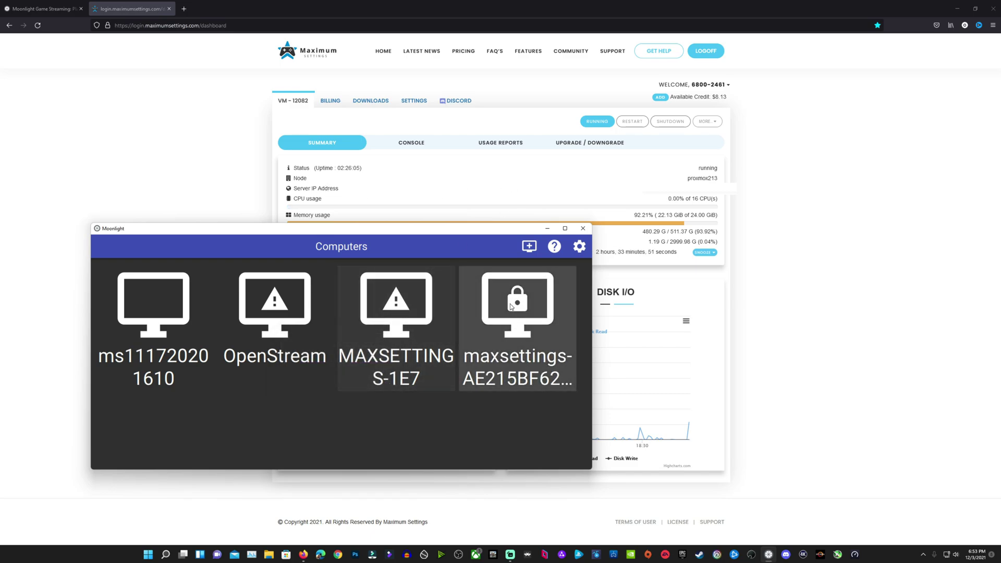
Pair Moonlight with the locked maxsettings PC by entering the pairing PIN in the web console, and stop the console
click(516, 319)
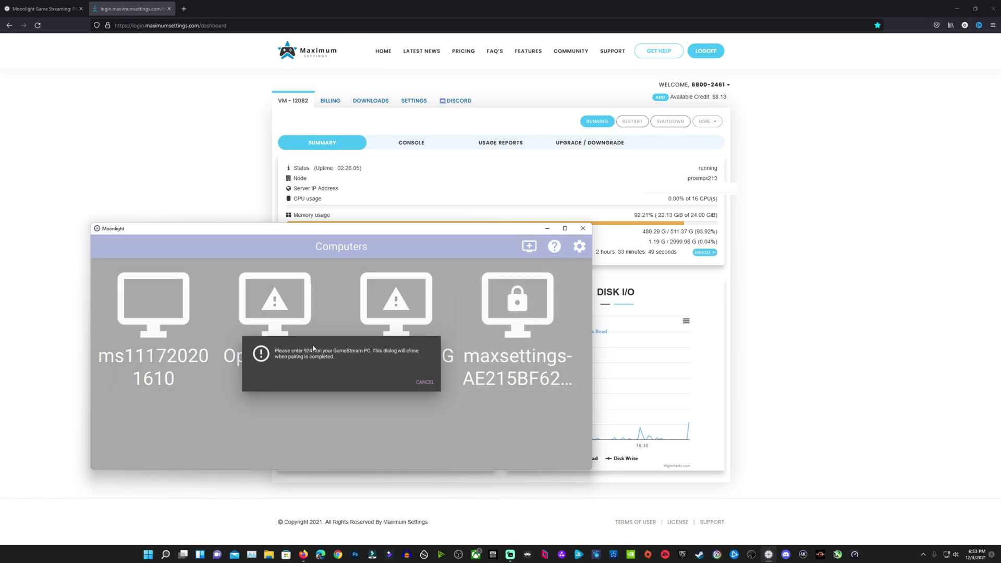
click(412, 143)
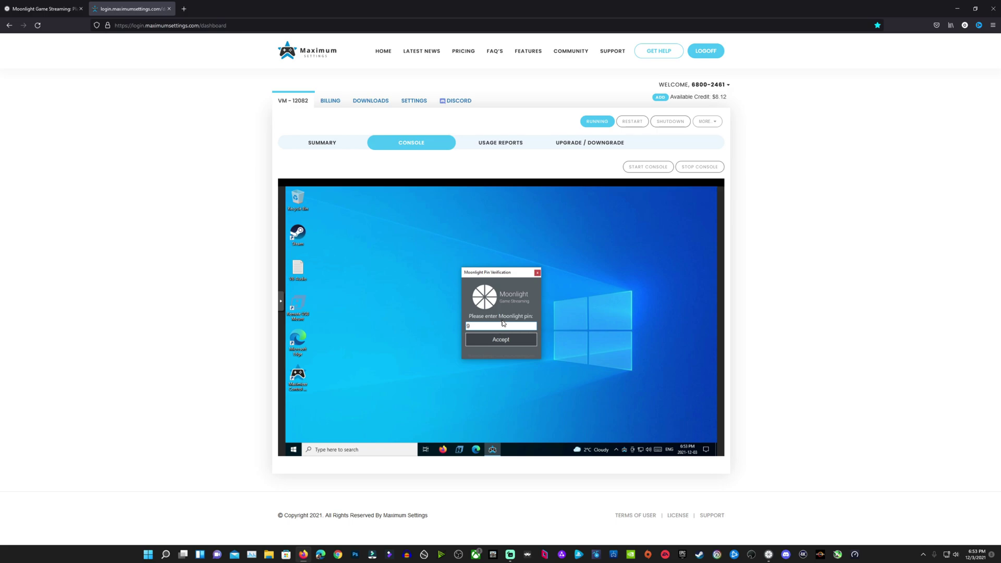
text(7)
click(494, 340)
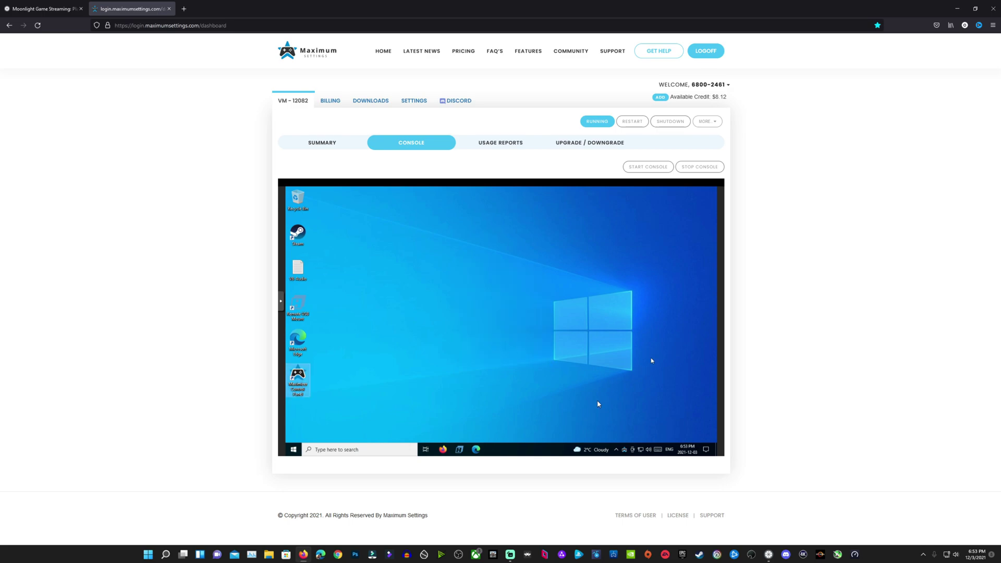
click(705, 171)
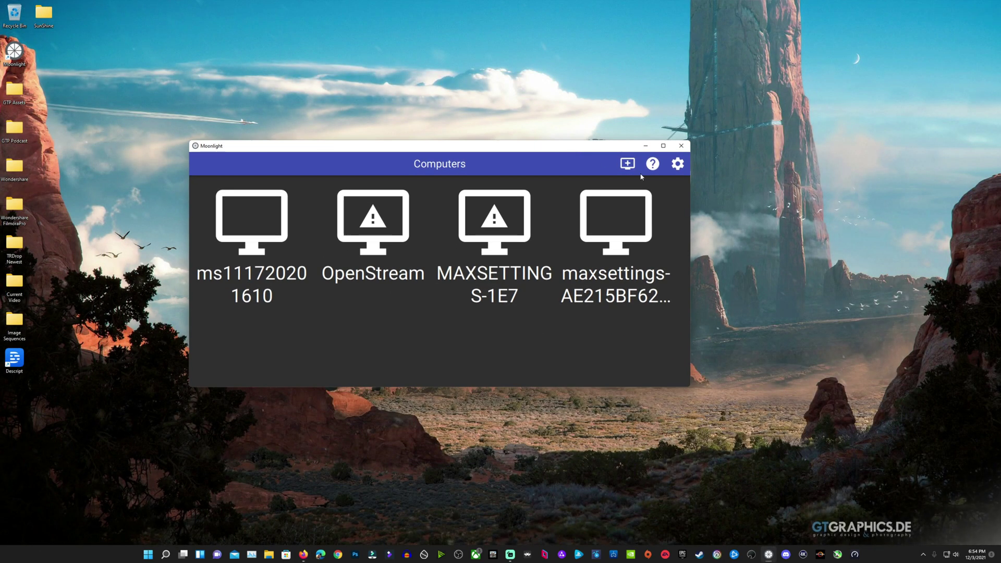
In Moonlight's settings, select Force hardware decoding as video decoder and HEVC (H.265) as video codec, and return to the computer list
click(677, 164)
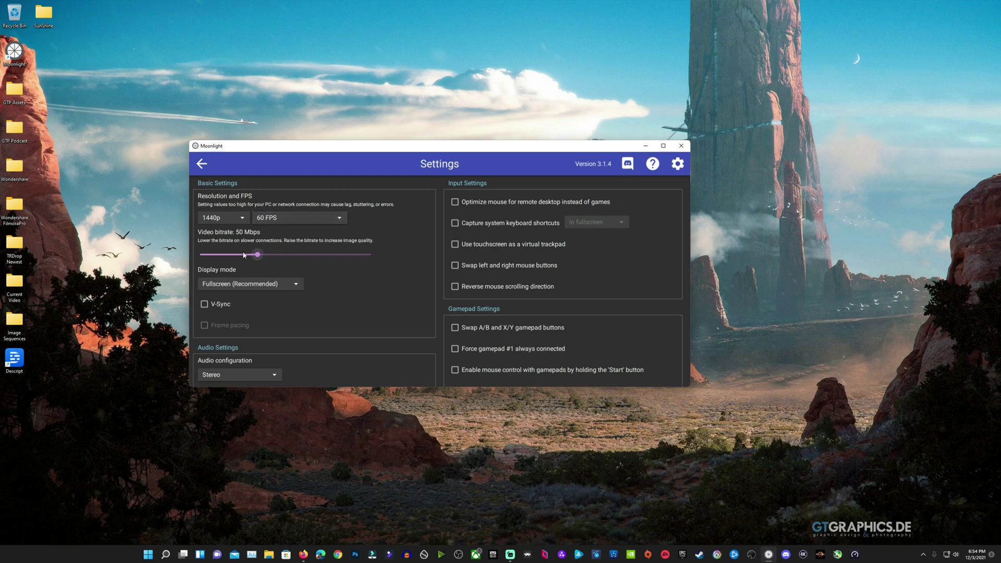
scroll(339, 313, down, 3)
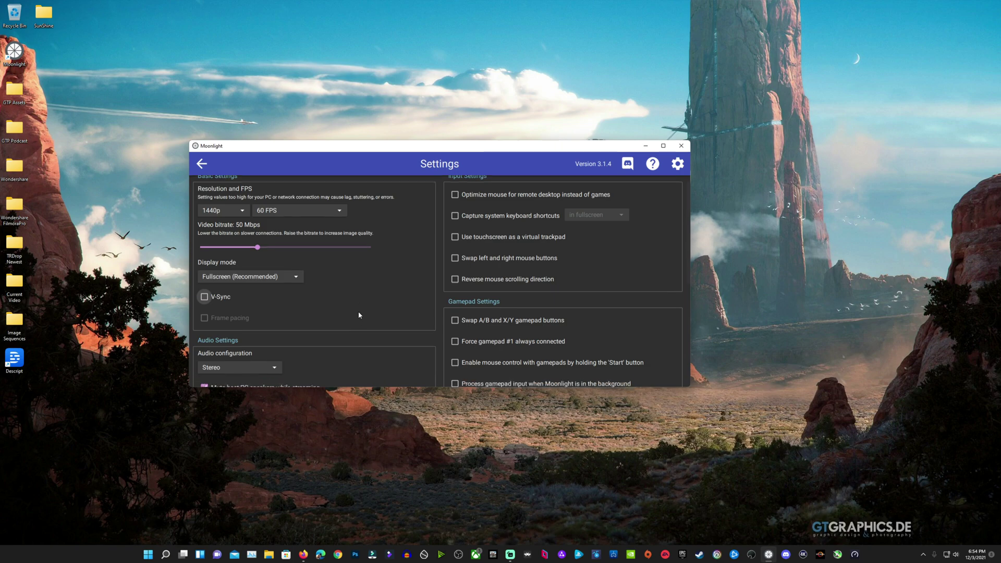
scroll(365, 312, down, 2)
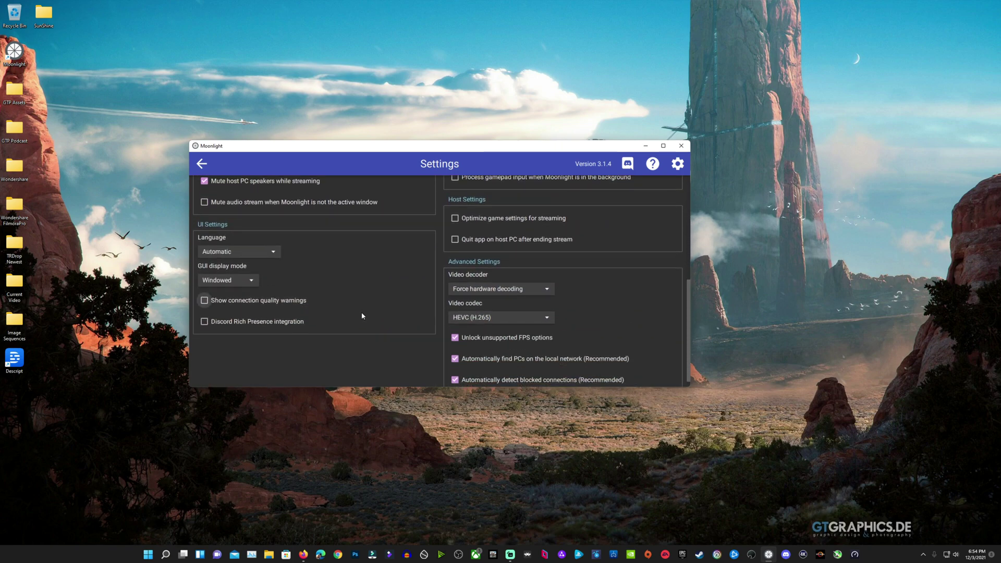
click(547, 281)
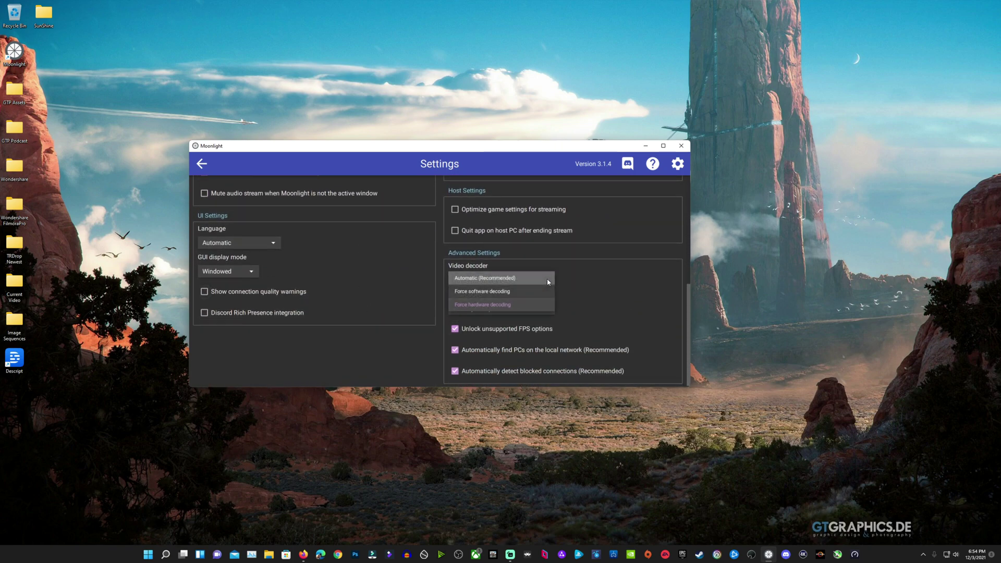
click(485, 305)
click(529, 309)
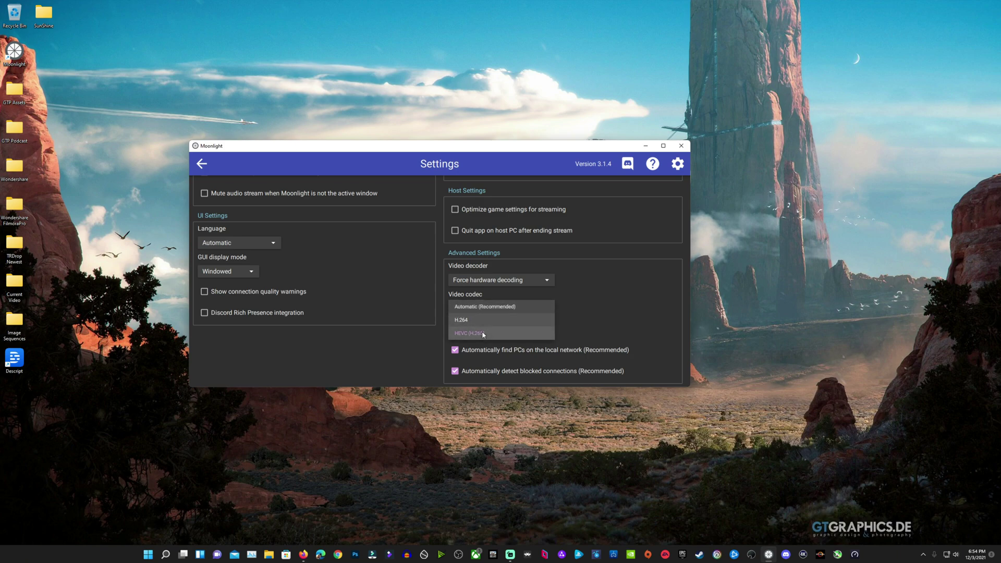
click(477, 335)
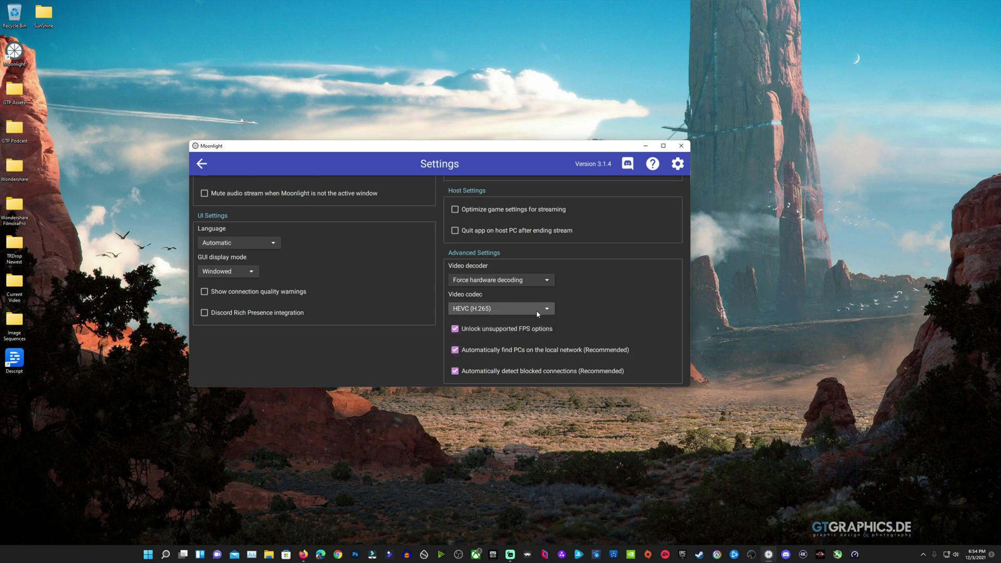
scroll(537, 310, up, 10)
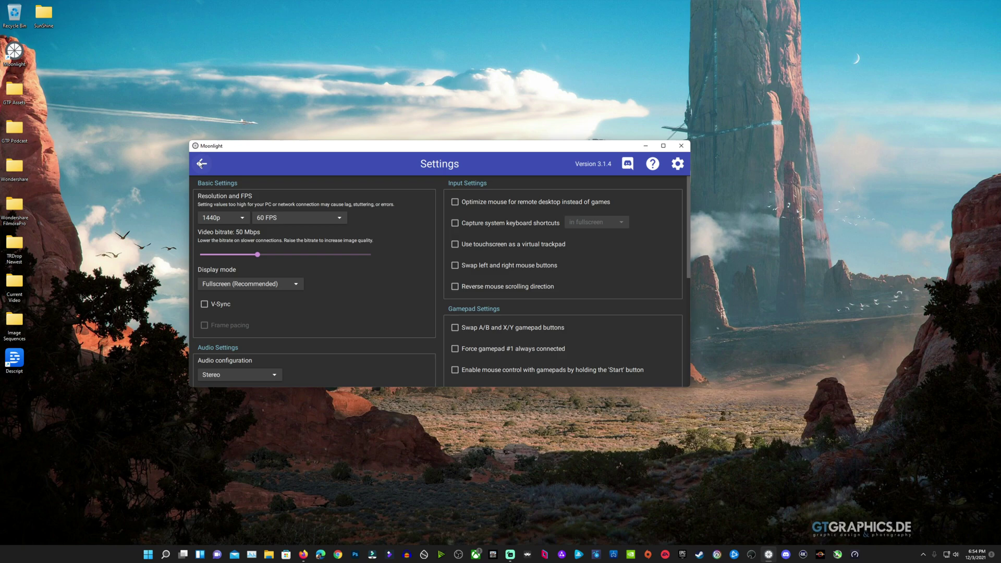
click(201, 164)
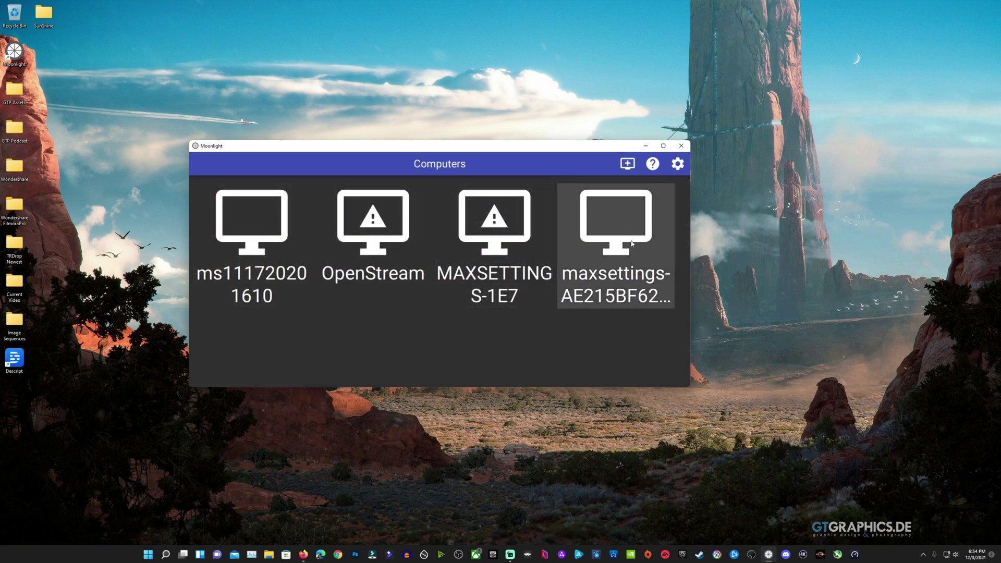
Start streaming the Desktop app from the newly paired maxsettings PC
click(631, 244)
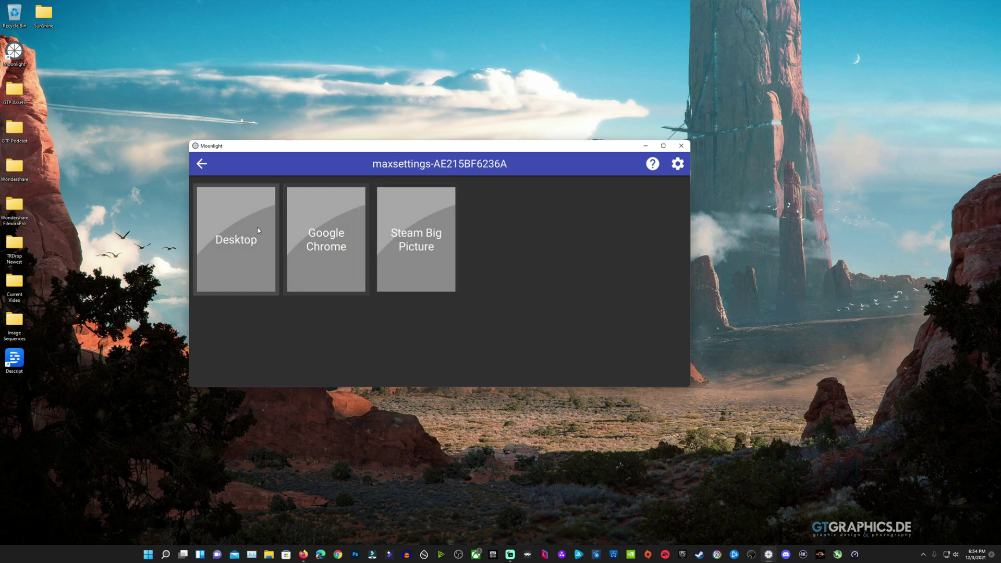
click(234, 222)
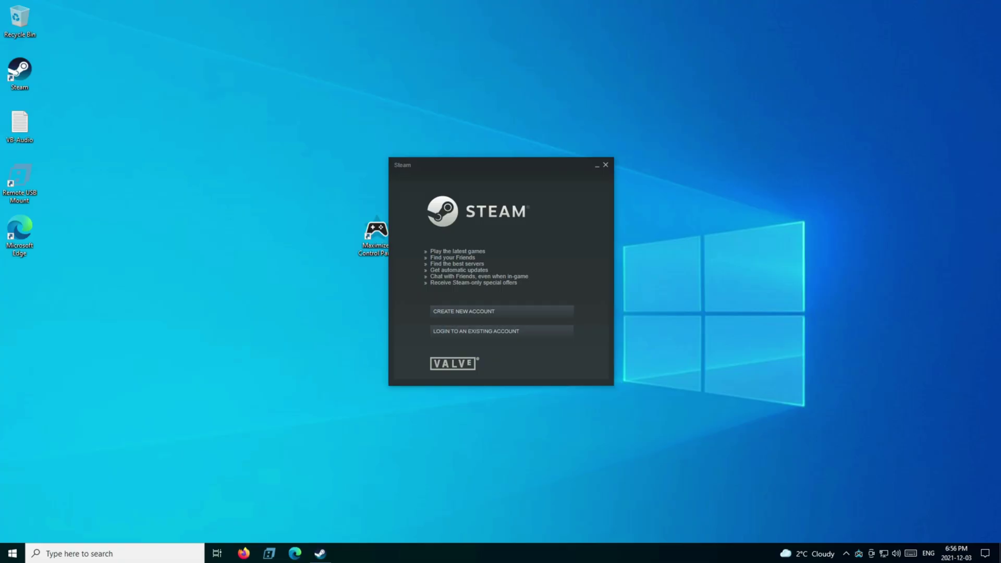
Close the Steam sign-in window and move the Maximizer Control Panel shortcut beside the Recycle Bin
click(606, 165)
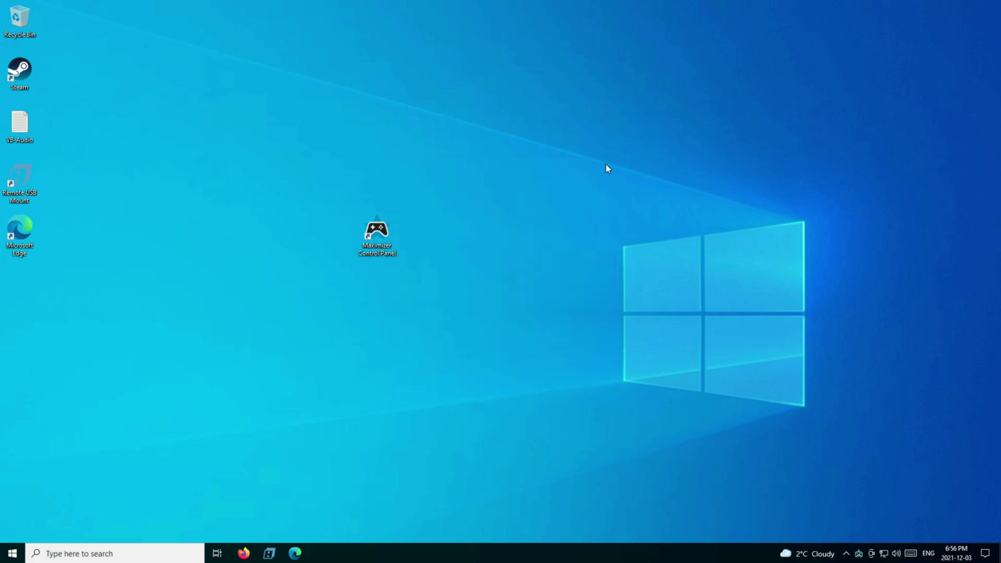
drag(382, 238, 78, 26)
Set the resolution of display 2 to 2560 × 1440 in the display settings and keep the change
right_click(443, 181)
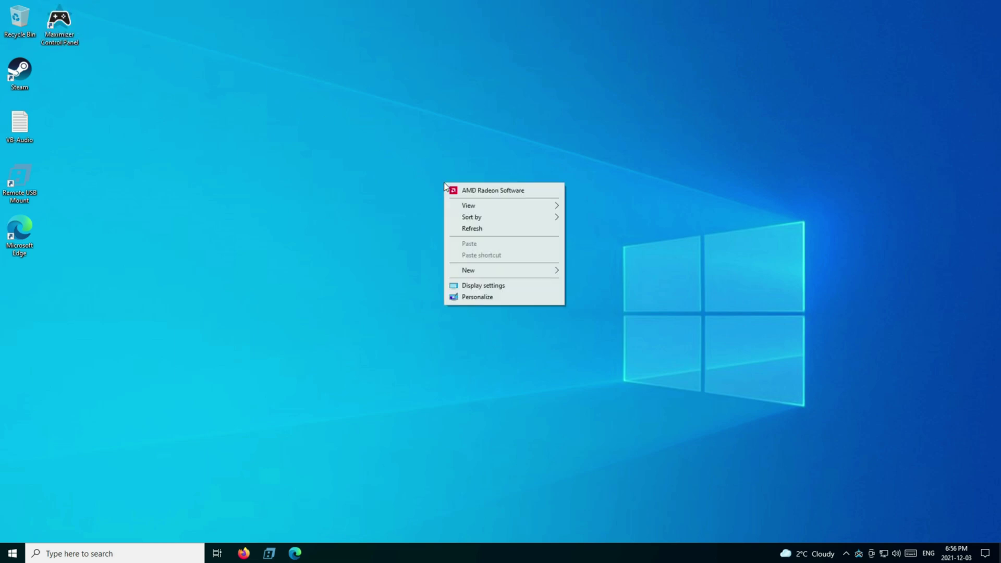
click(492, 288)
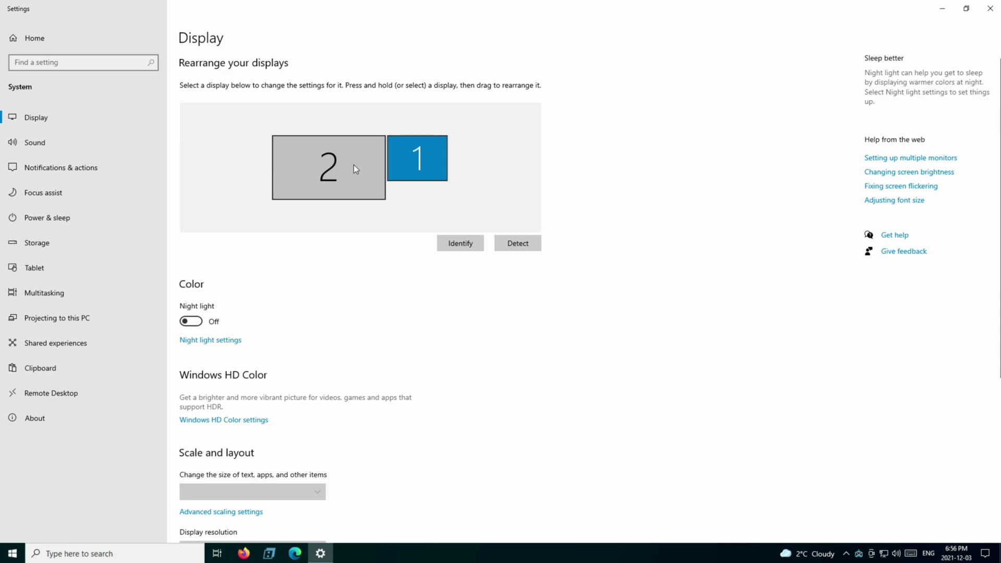
click(350, 164)
scroll(329, 426, down, 1)
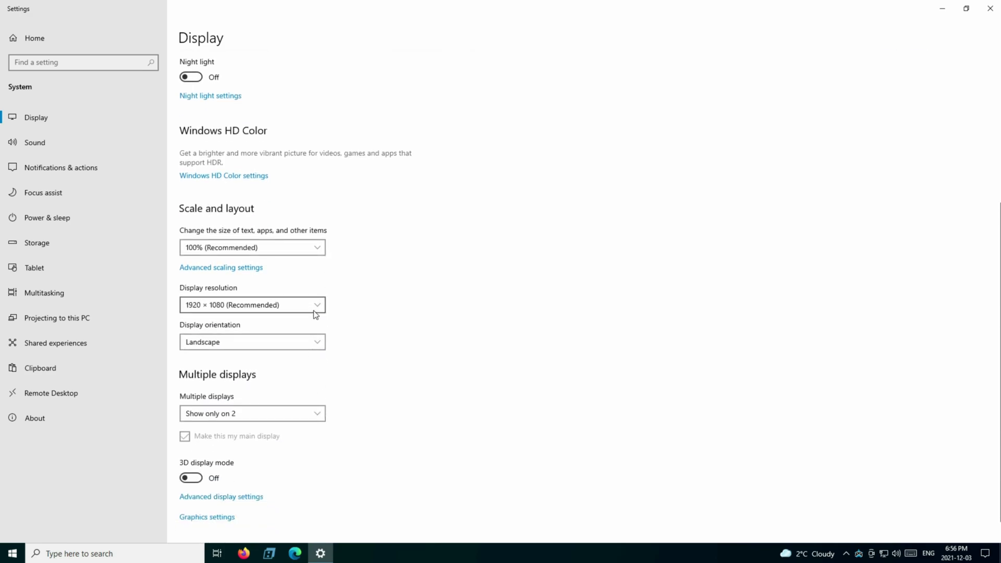
click(315, 306)
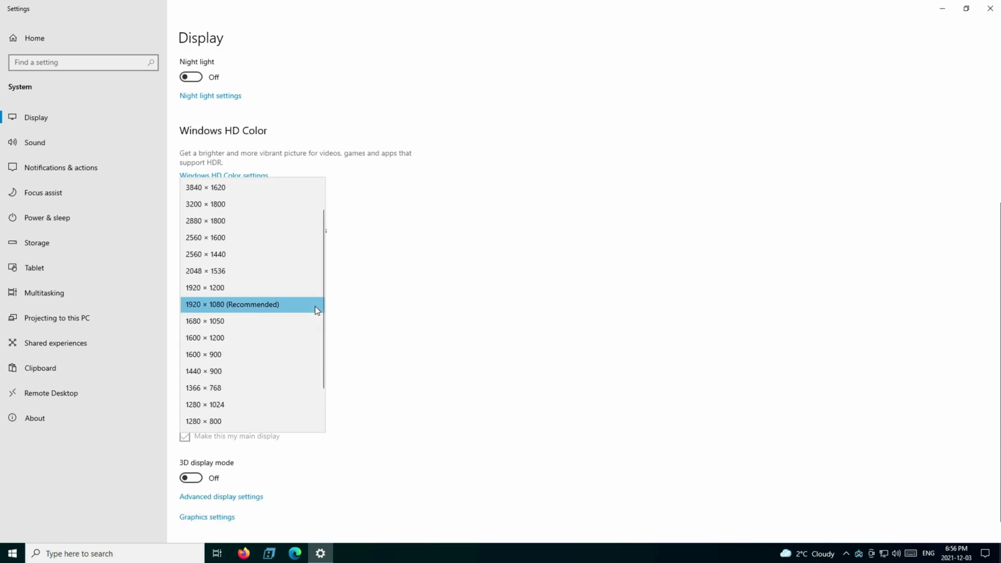
click(262, 258)
click(561, 290)
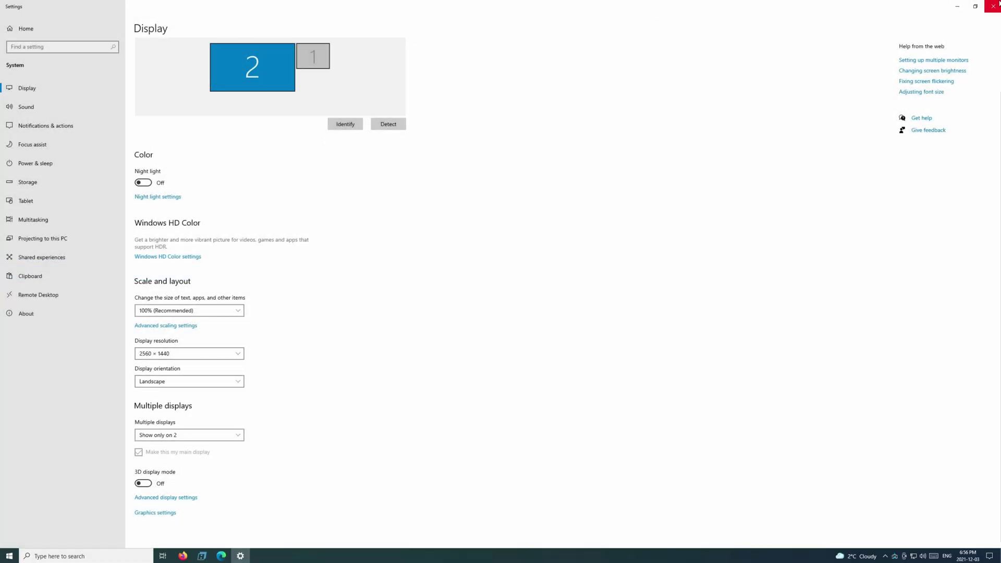
Close the display settings window and open the Maximizer Control Panel through its background service
click(993, 6)
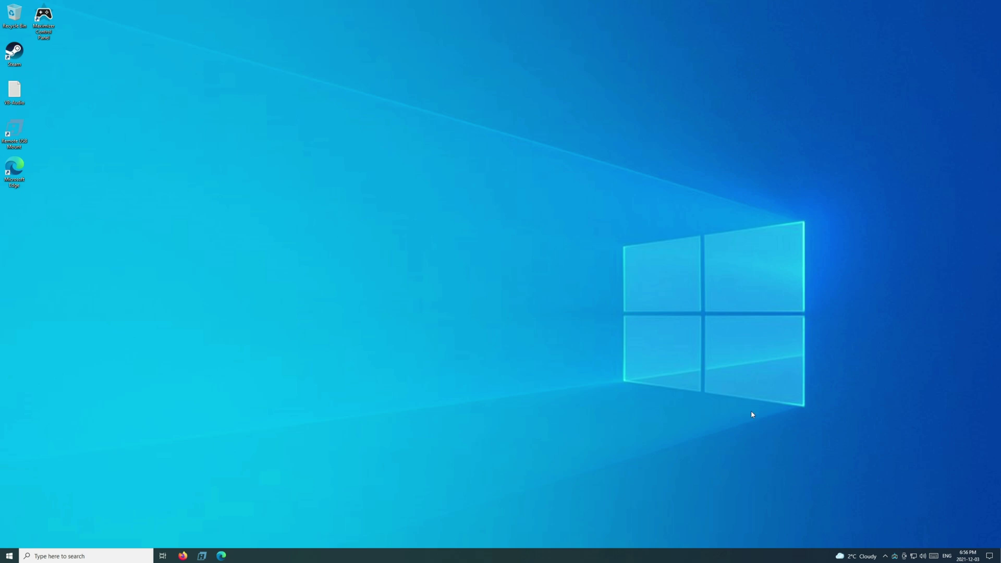
right_click(895, 555)
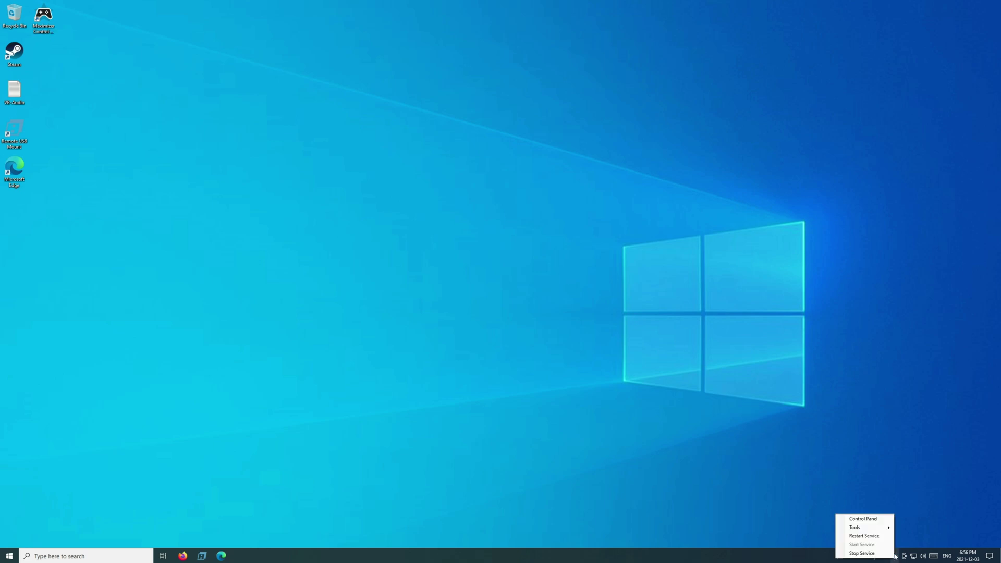
mouse_move(877, 527)
click(874, 520)
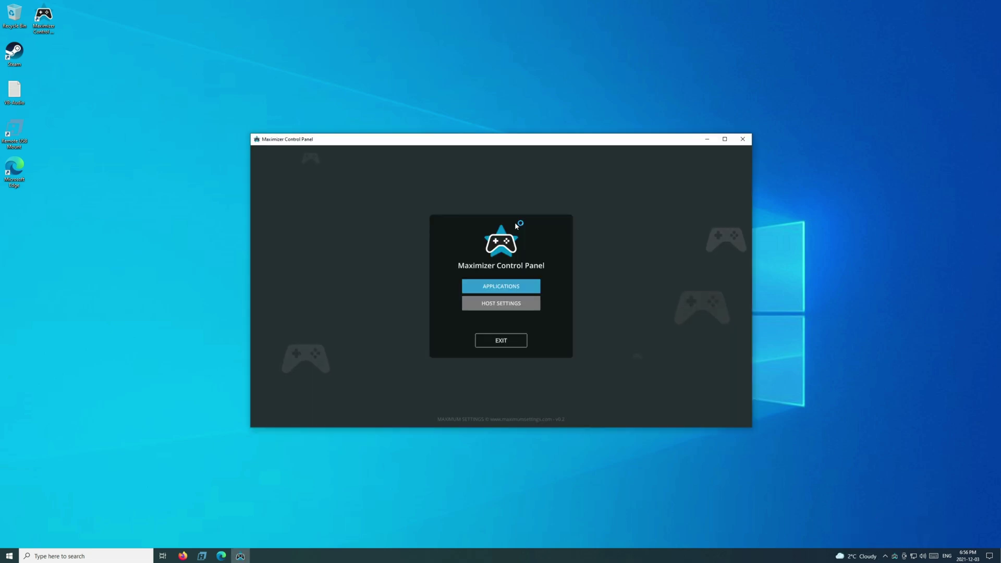
Review the Maximizer host settings for encoding mode, AMD encoding preference, controller emulation and Windows key mapping, and close the control panel
click(492, 305)
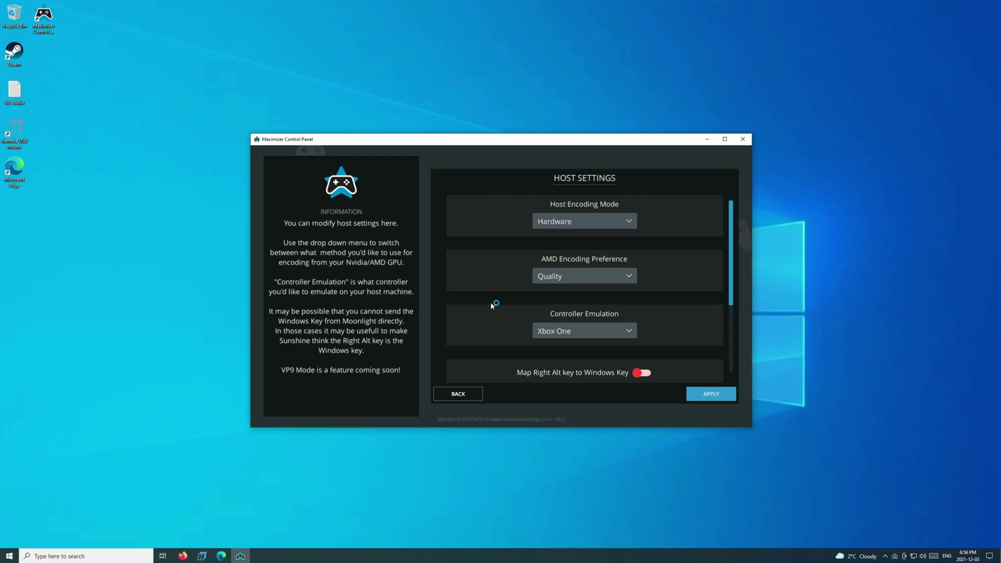
scroll(704, 331, down, 1)
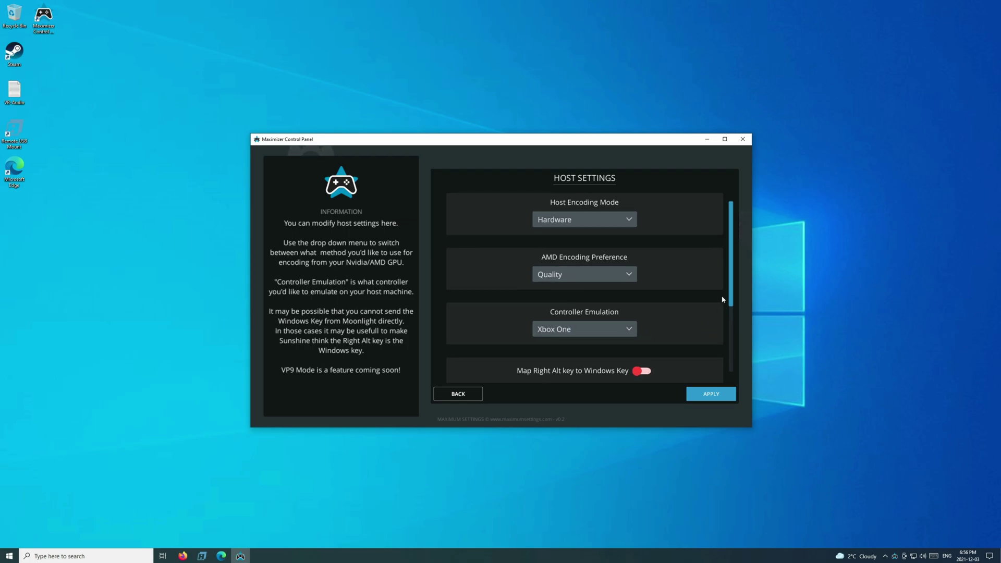
drag(730, 300, 733, 250)
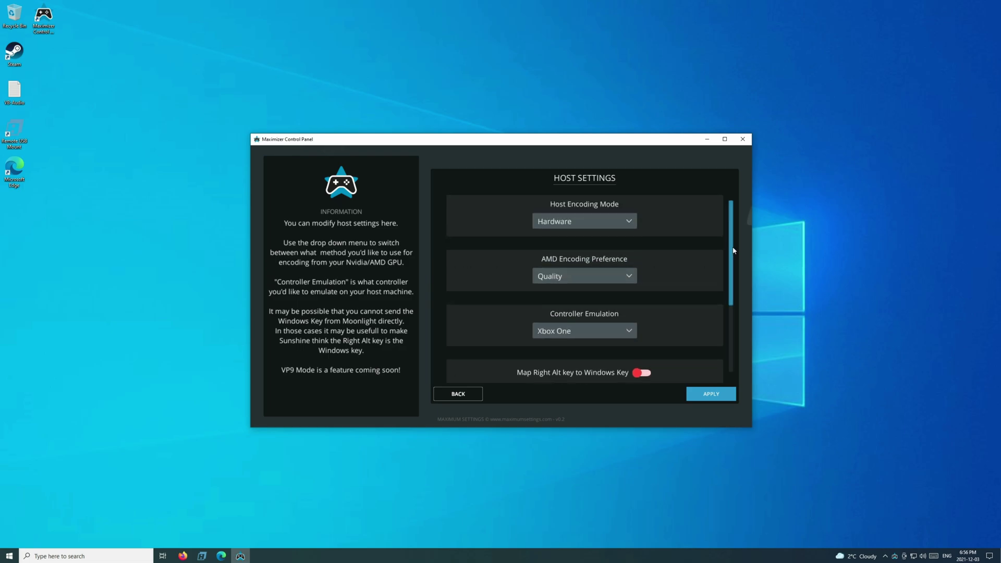
click(743, 138)
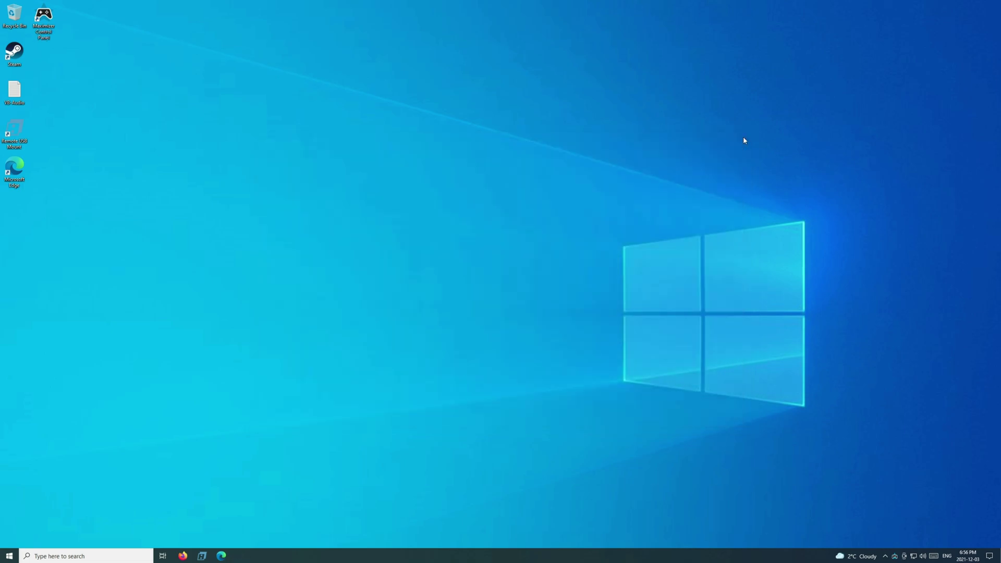